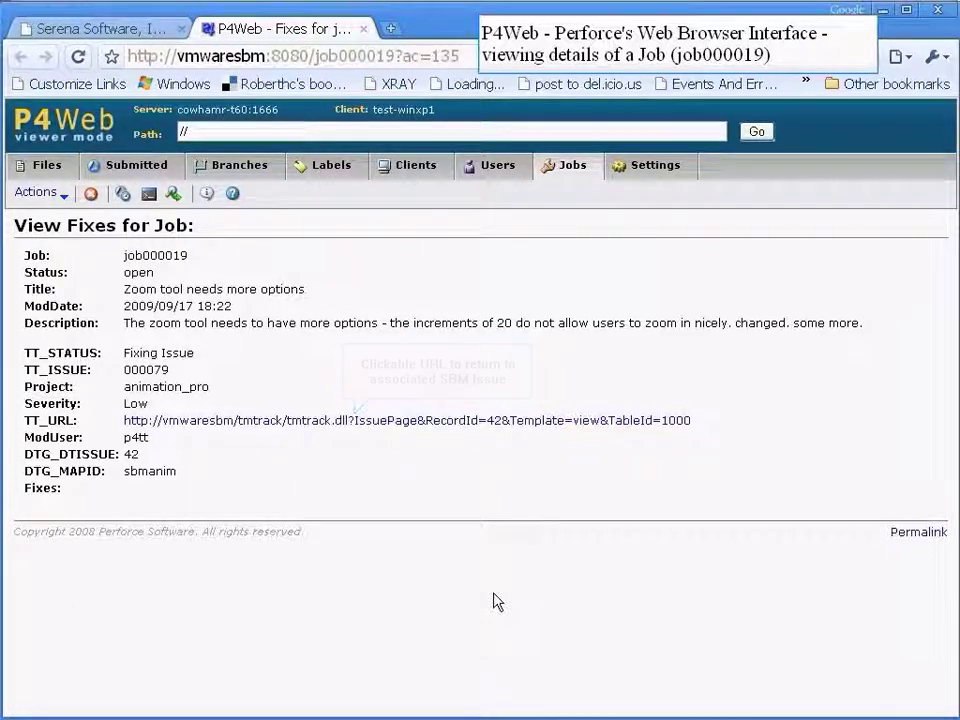
# From the job, open the linked SBM issue for updating and replace "changed. some more." in its description with a new line "Please look at soon.".
pyautogui.click(233, 421)
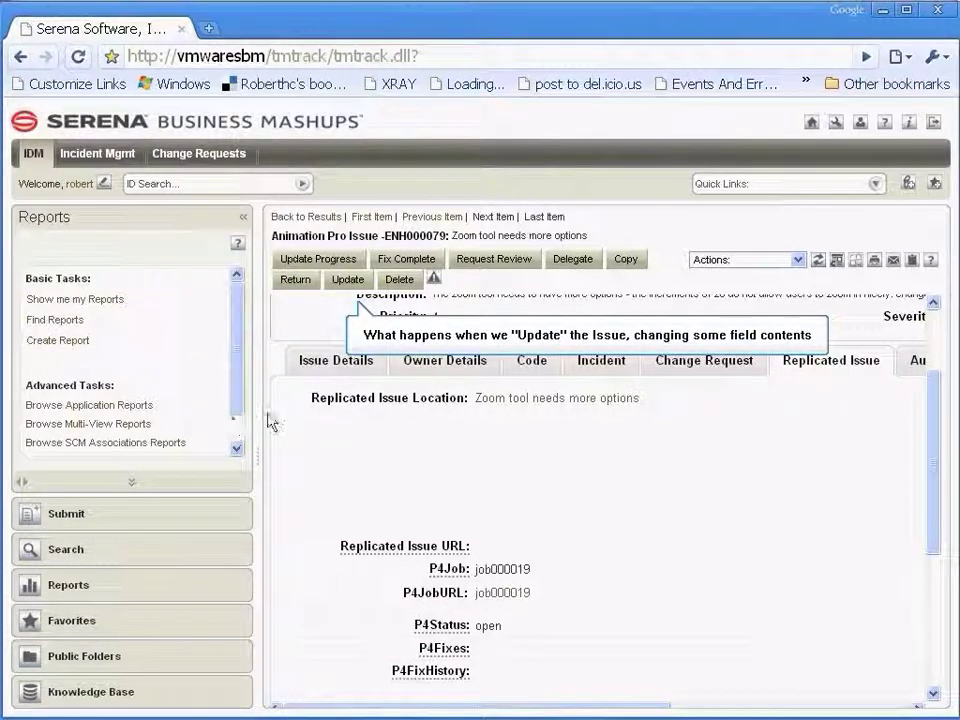
pyautogui.click(347, 281)
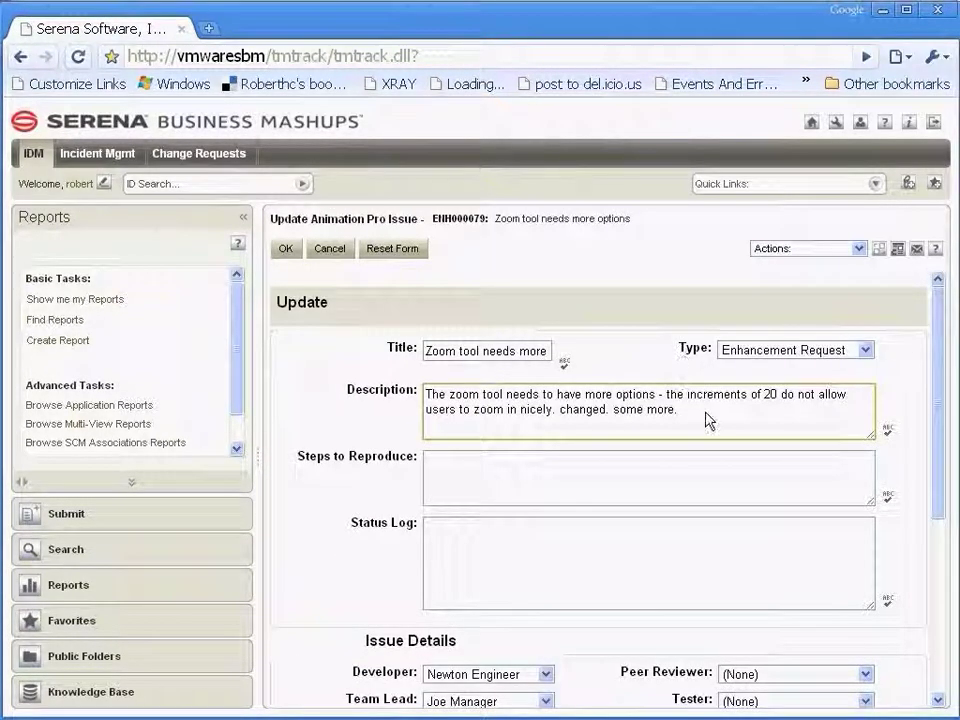
pyautogui.click(707, 420)
pyautogui.press('BackSpace')
pyautogui.press('BackSpace')
pyautogui.press('BackSpace')
pyautogui.press('BackSpace')
pyautogui.press('BackSpace')
pyautogui.press('BackSpace')
pyautogui.press('BackSpace')
pyautogui.press('BackSpace')
pyautogui.press('BackSpace')
pyautogui.press('BackSpace')
pyautogui.press('BackSpace')
pyautogui.press('BackSpace')
pyautogui.press('BackSpace')
pyautogui.press('BackSpace')
pyautogui.press('BackSpace')
pyautogui.press('BackSpace')
pyautogui.press('BackSpace')
pyautogui.press('BackSpace')
pyautogui.press('BackSpace')
pyautogui.press('BackSpace')
pyautogui.press('Return')
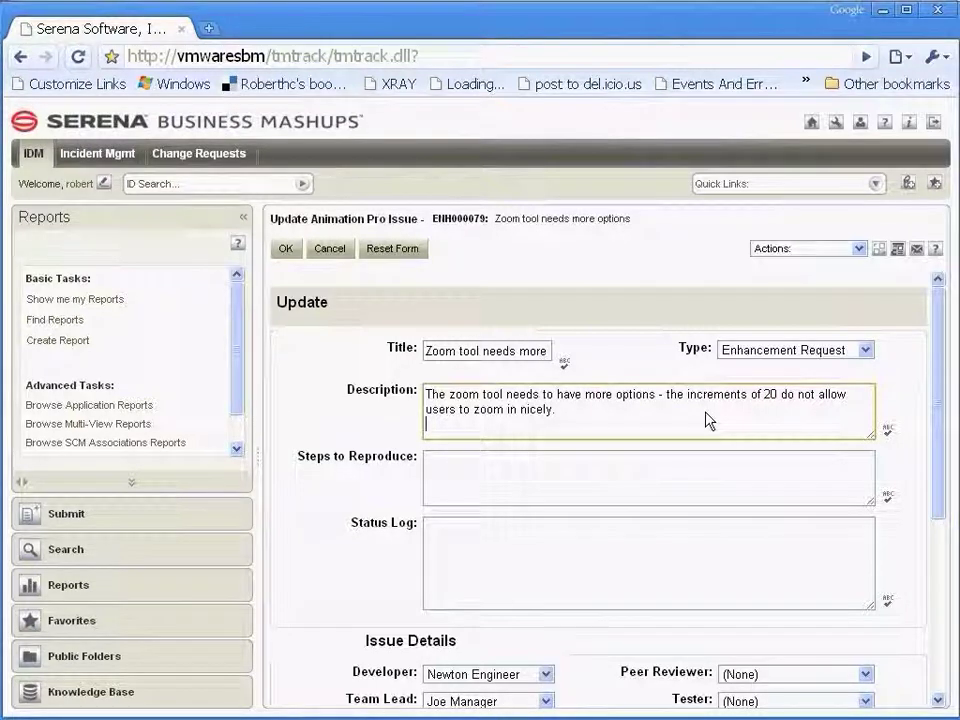
pyautogui.write('Please look')
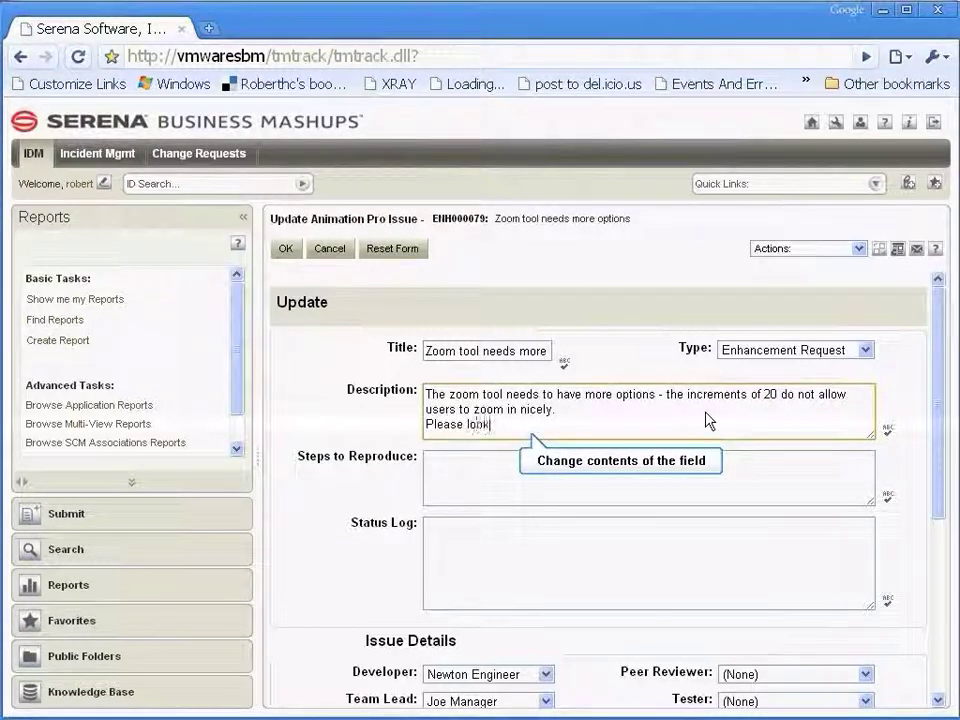
pyautogui.write(' at soon.')
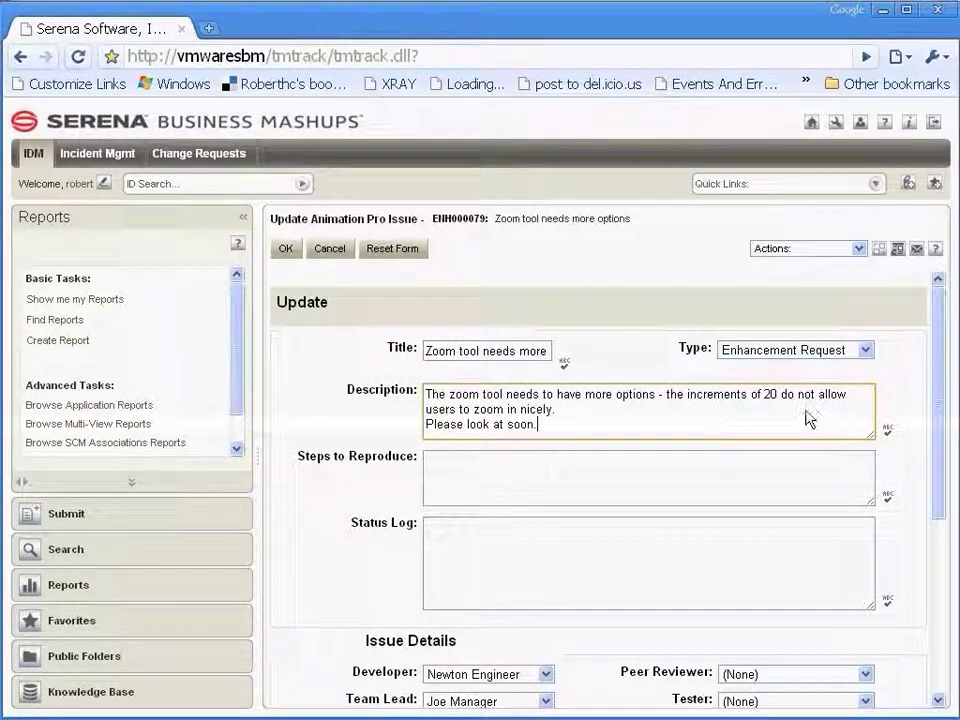
# Set the issue's severity to High and save the update.
pyautogui.moveTo(941, 401); pyautogui.dragTo(943, 572)
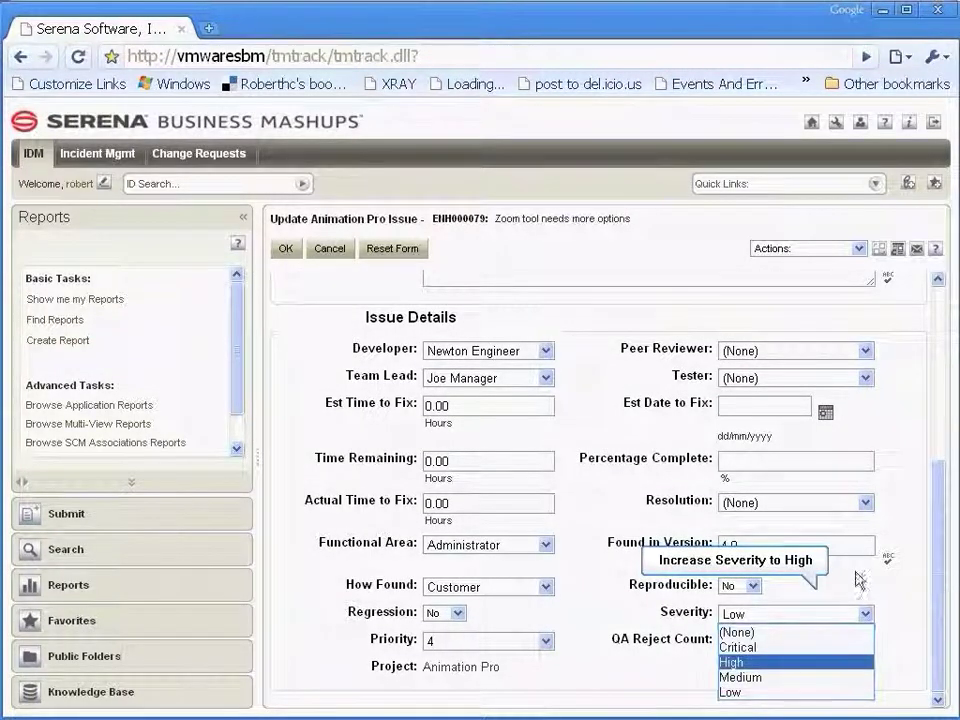
pyautogui.click(754, 663)
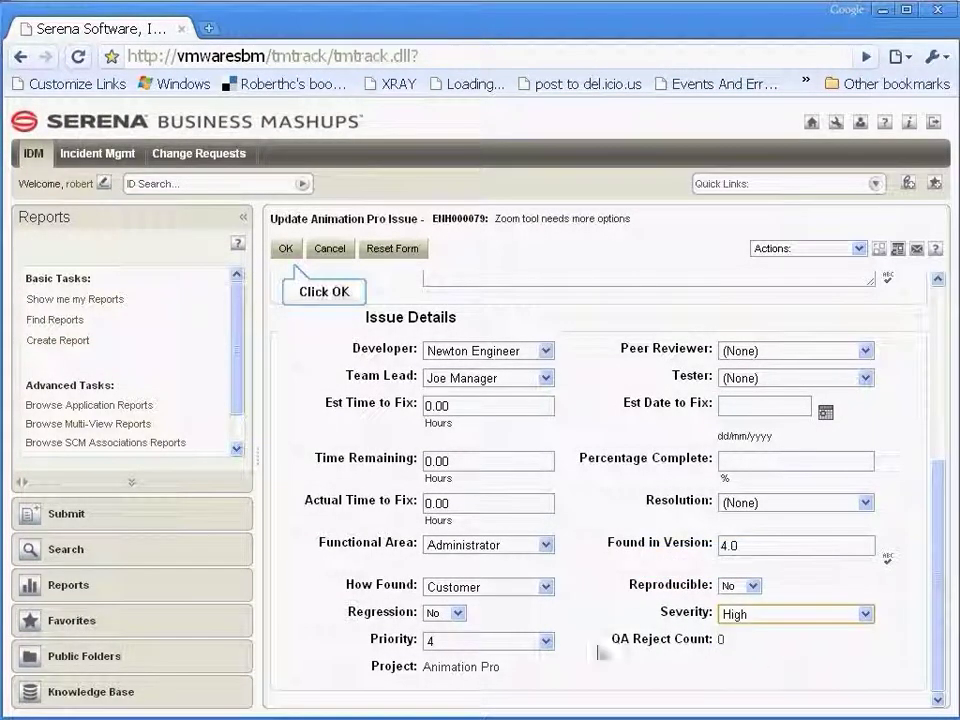
pyautogui.click(287, 250)
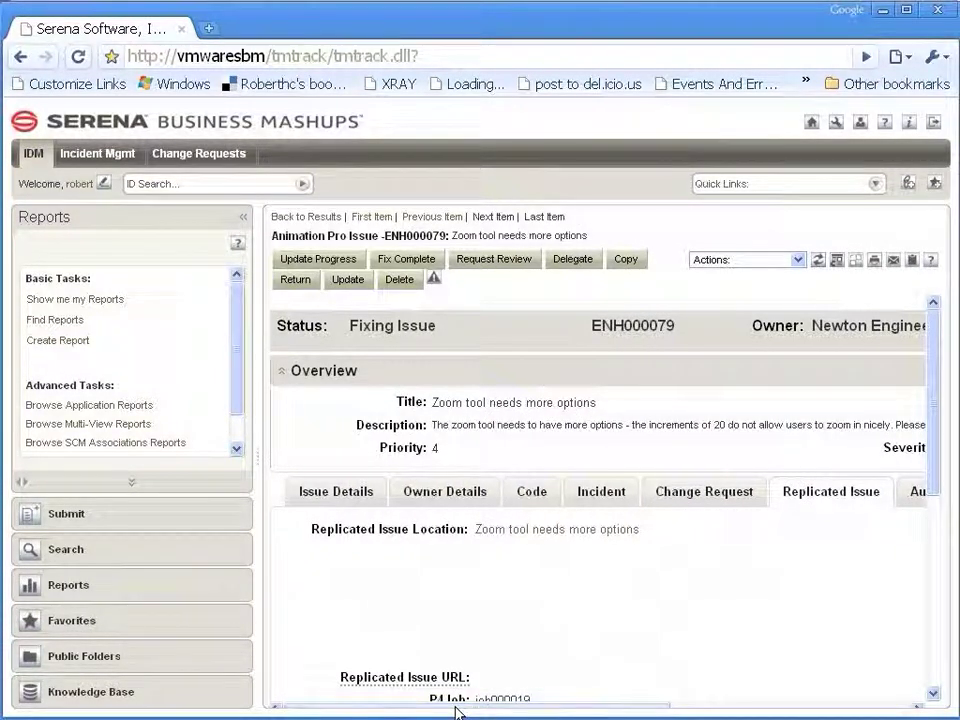
# Open the Perforce job linked in the issue's P4JobURL field.
pyautogui.scroll(-3, 455, 697)
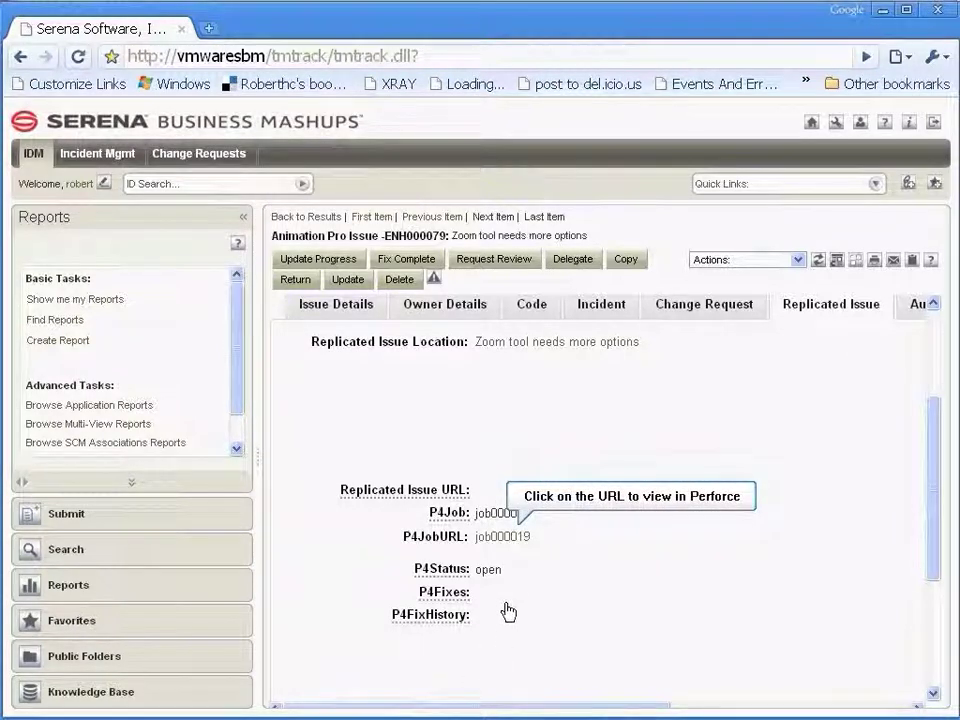
pyautogui.click(509, 538)
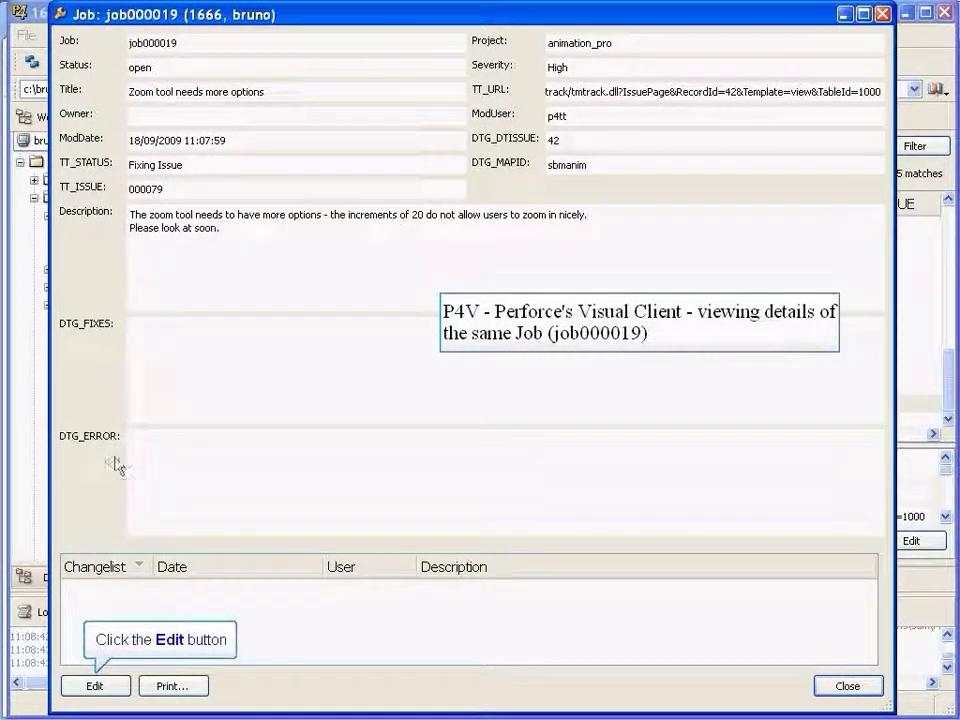
# In P4V, open job000019 for editing and set its status to working.
pyautogui.click(97, 685)
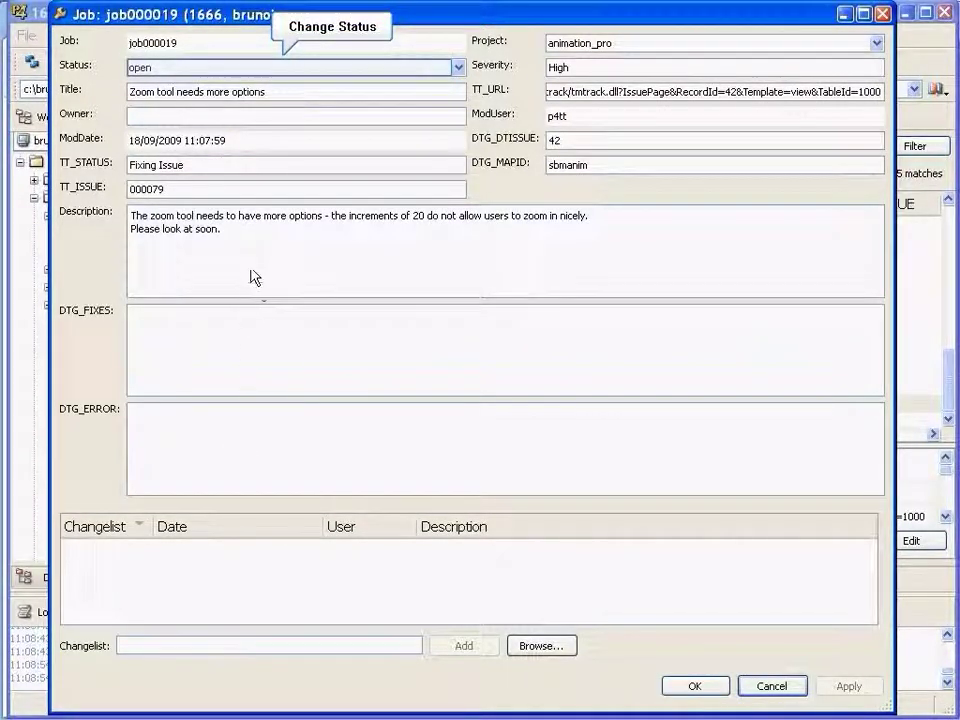
pyautogui.click(257, 70)
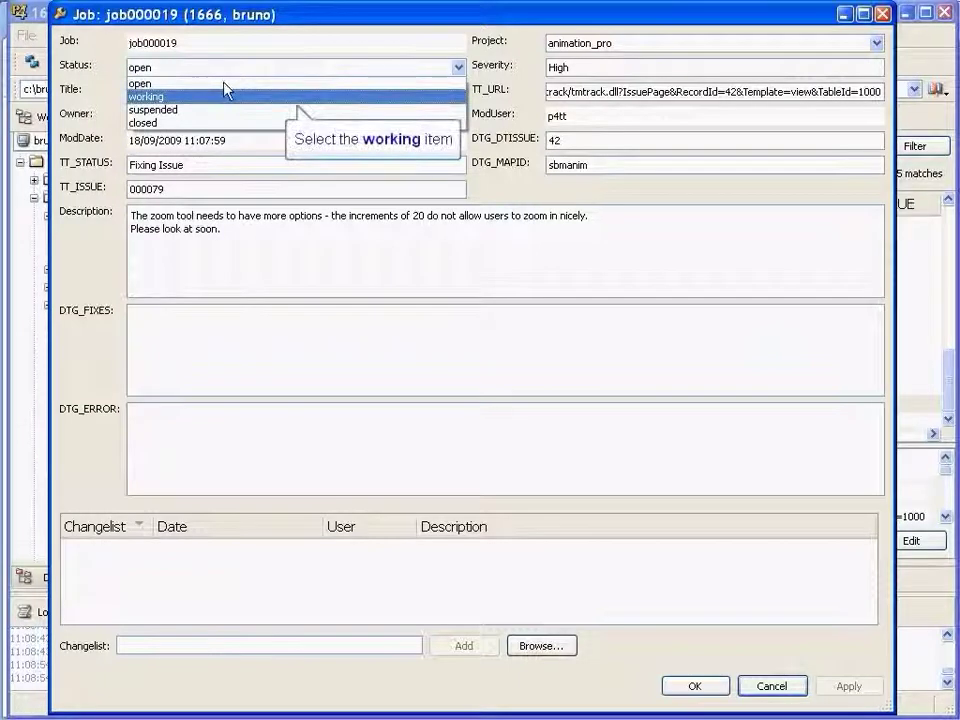
pyautogui.click(222, 97)
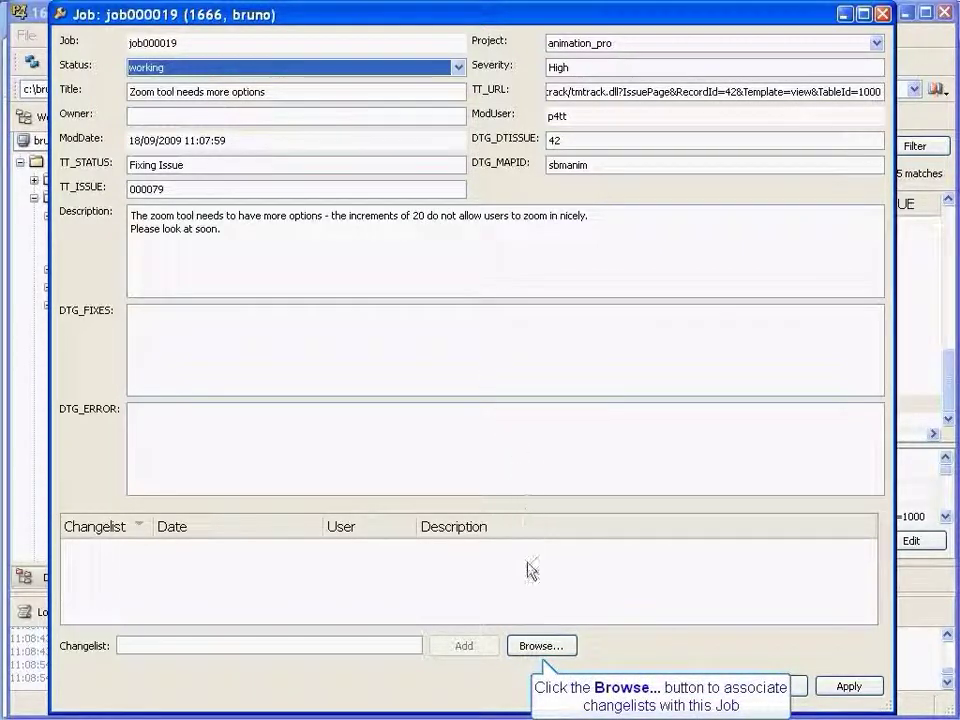
# Associate submitted changelists 818 and 812 with the job and save the job.
pyautogui.click(532, 648)
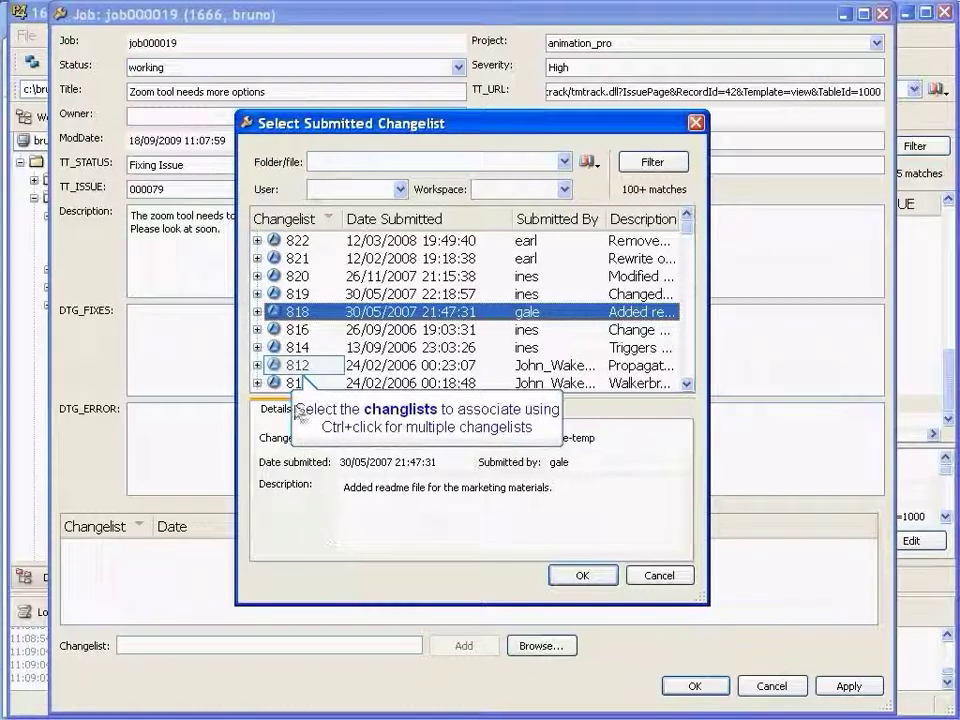
pyautogui.keyDown('ctrl'); pyautogui.click(298, 367); pyautogui.keyUp('ctrl')
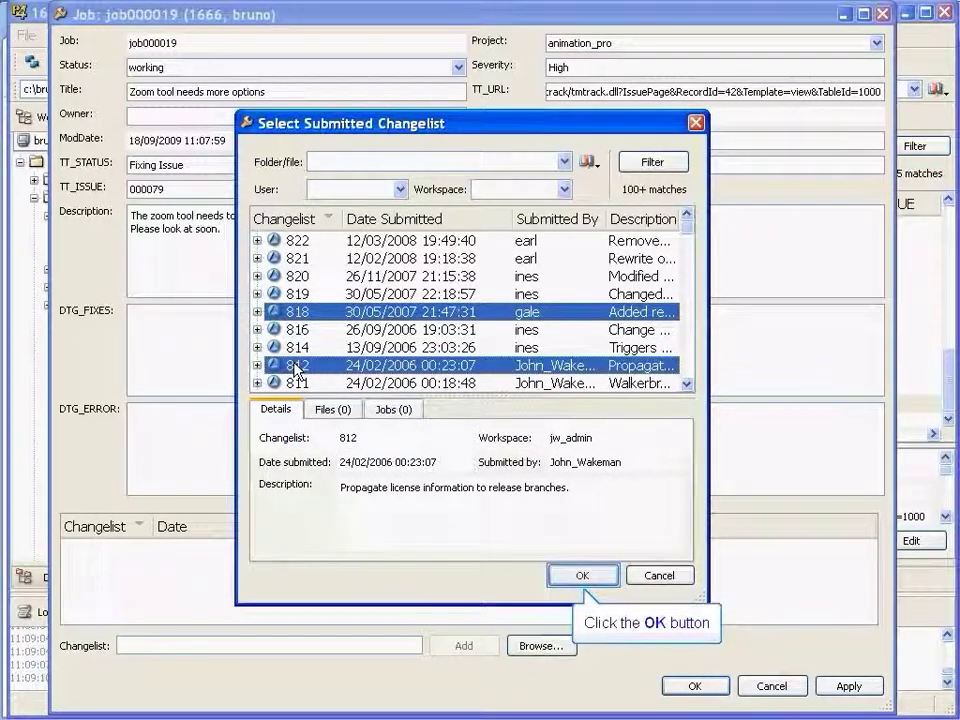
pyautogui.click(576, 575)
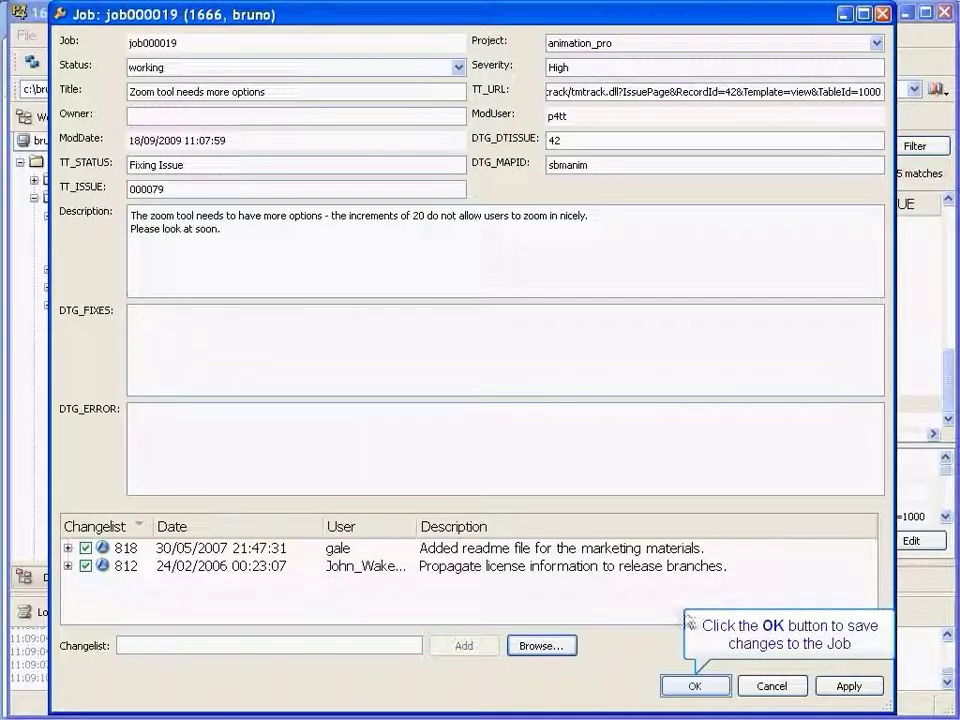
pyautogui.click(697, 686)
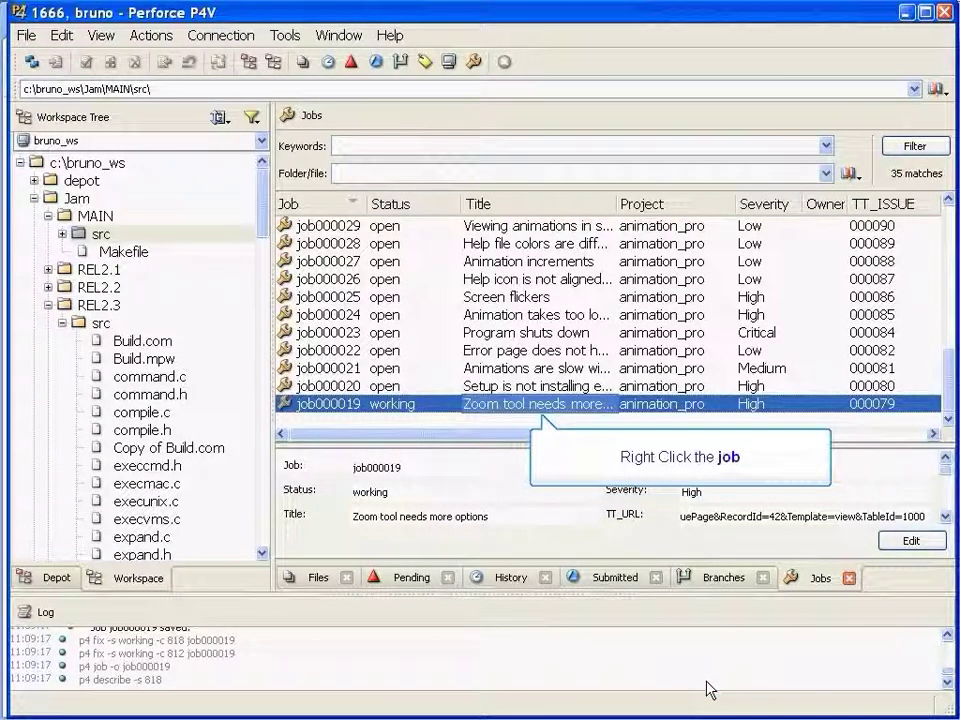
# Open the SBM issue associated with job000019 using the Job-link-SBM tool and examine its P4Fixes field.
pyautogui.rightClick(474, 410)
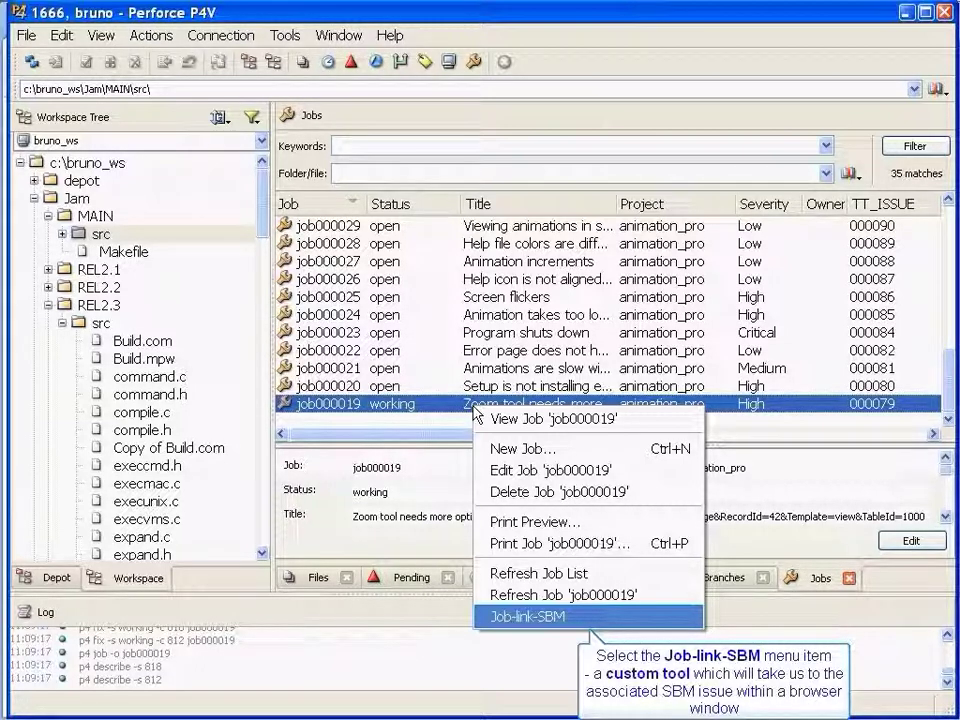
pyautogui.click(535, 617)
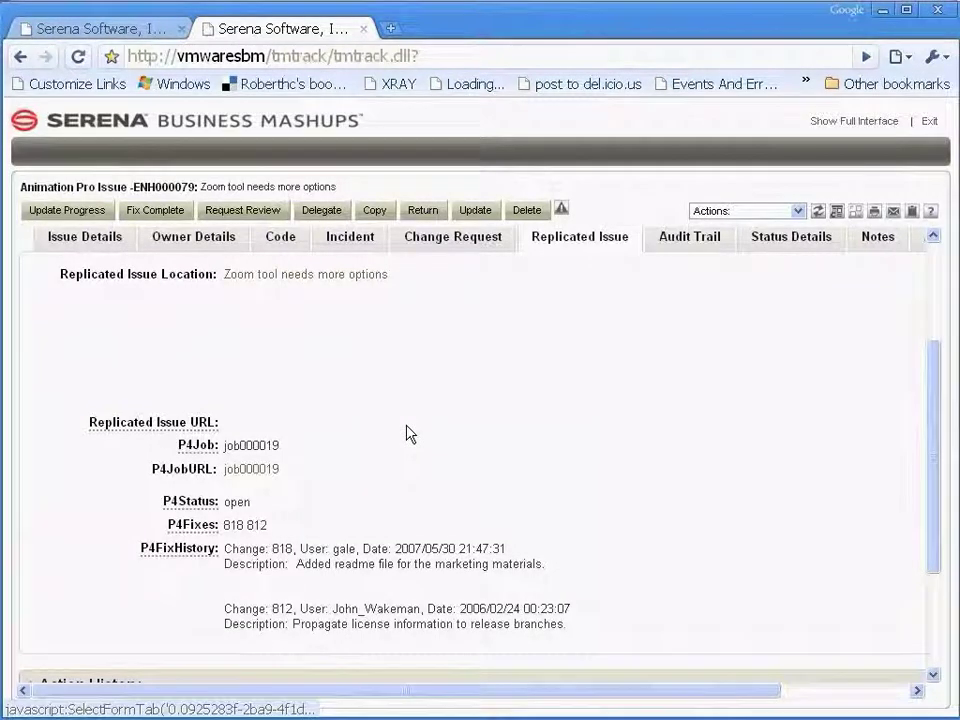
pyautogui.moveTo(270, 530); pyautogui.dragTo(223, 526)
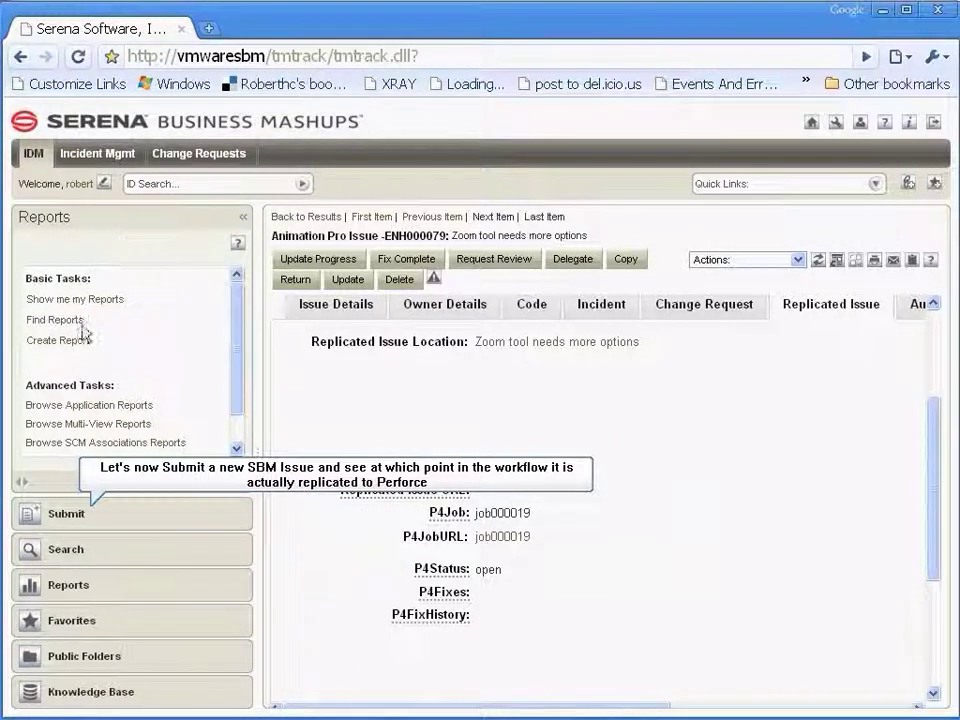
# Submit a new Animation Pro issue titled "New job for demo" with the description "Please fix this".
pyautogui.click(62, 520)
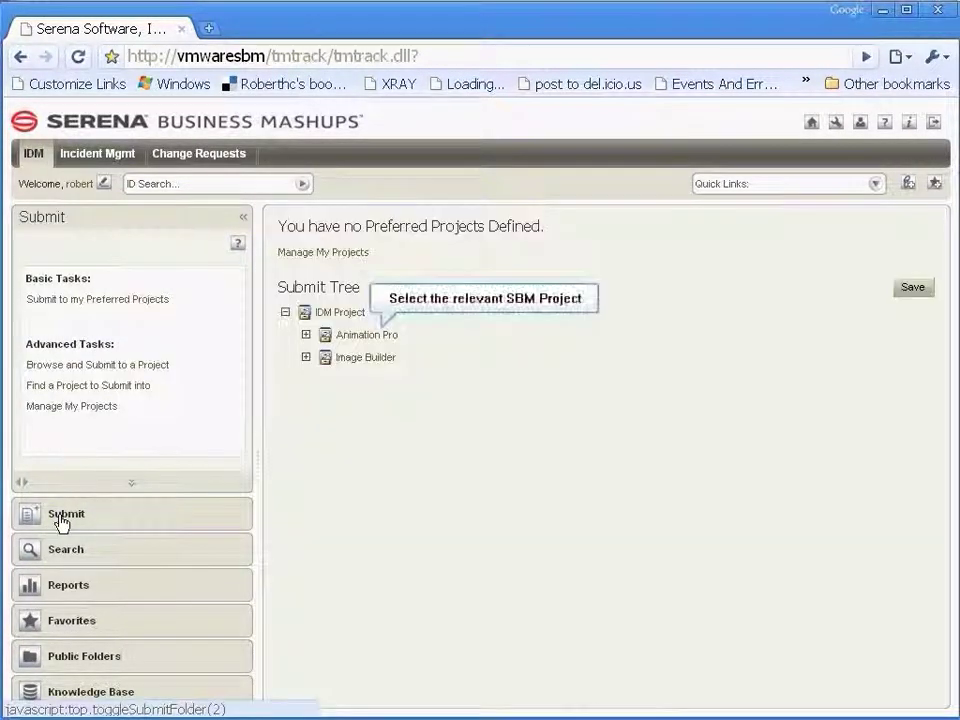
pyautogui.click(352, 336)
pyautogui.write('New job for dem')
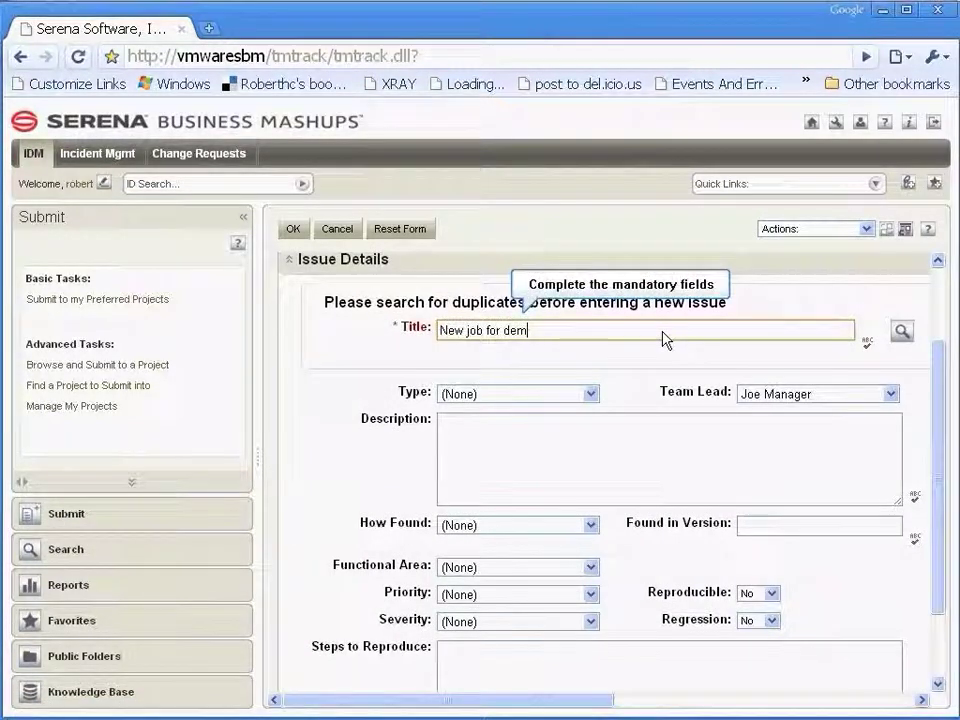
pyautogui.write('o')
pyautogui.click(626, 437)
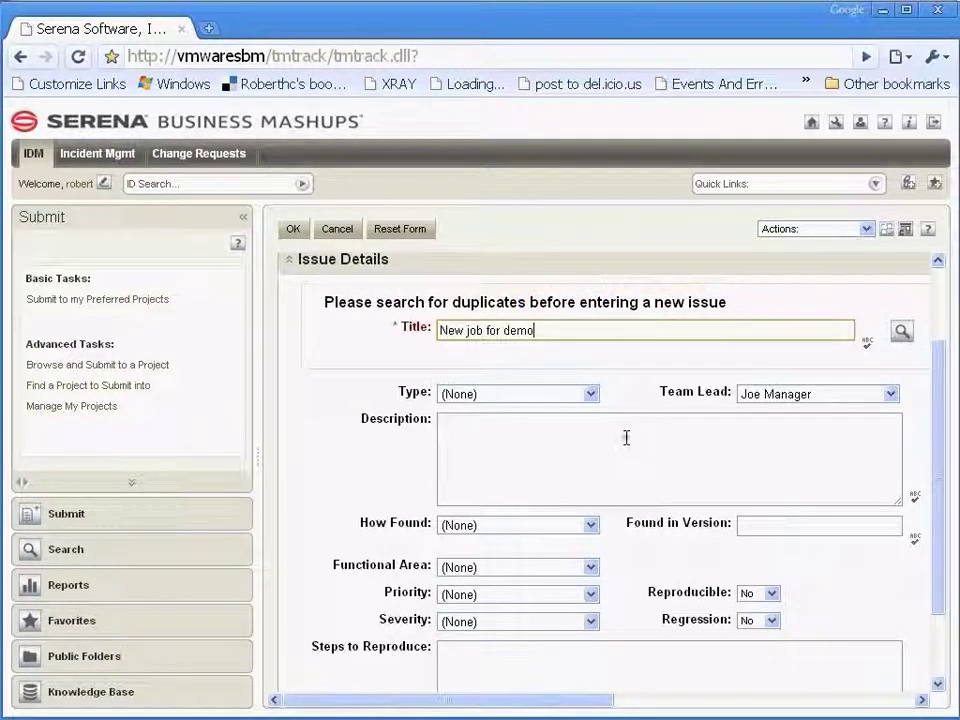
pyautogui.write('Please fix this')
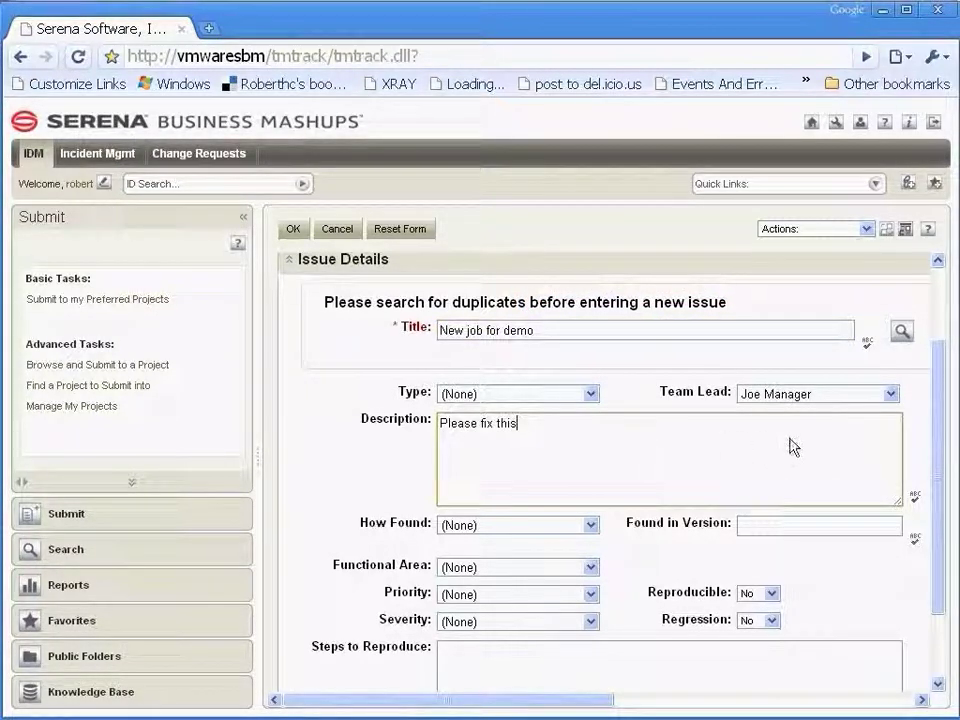
pyautogui.scroll(2, 940, 470)
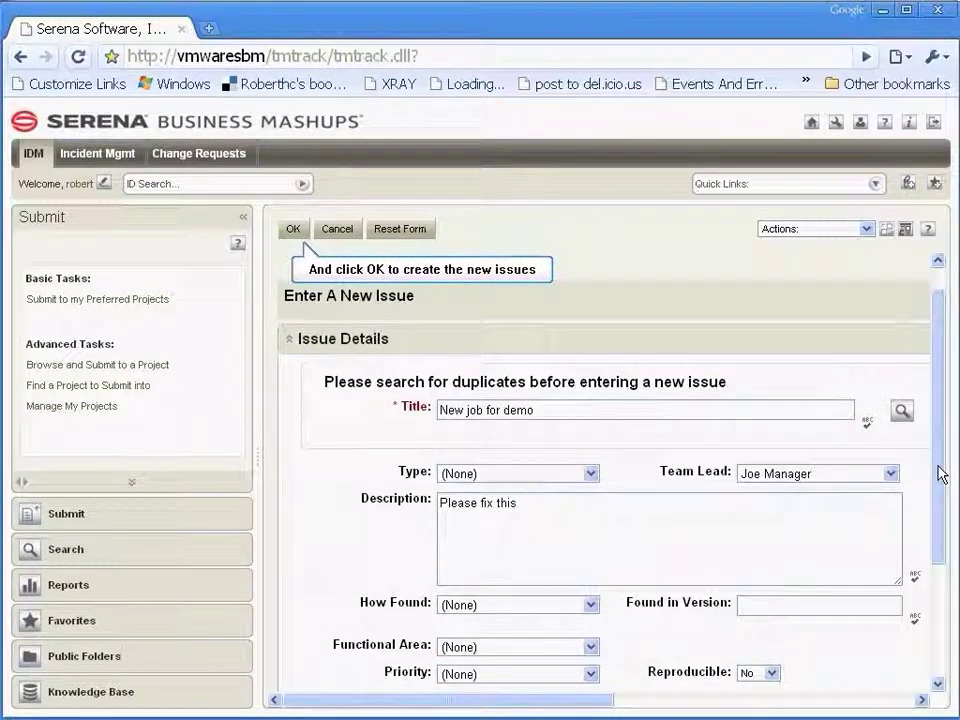
pyautogui.click(289, 233)
# Examine the new issue's P4 fields, workflow status and action history.
pyautogui.scroll(-2, 938, 490)
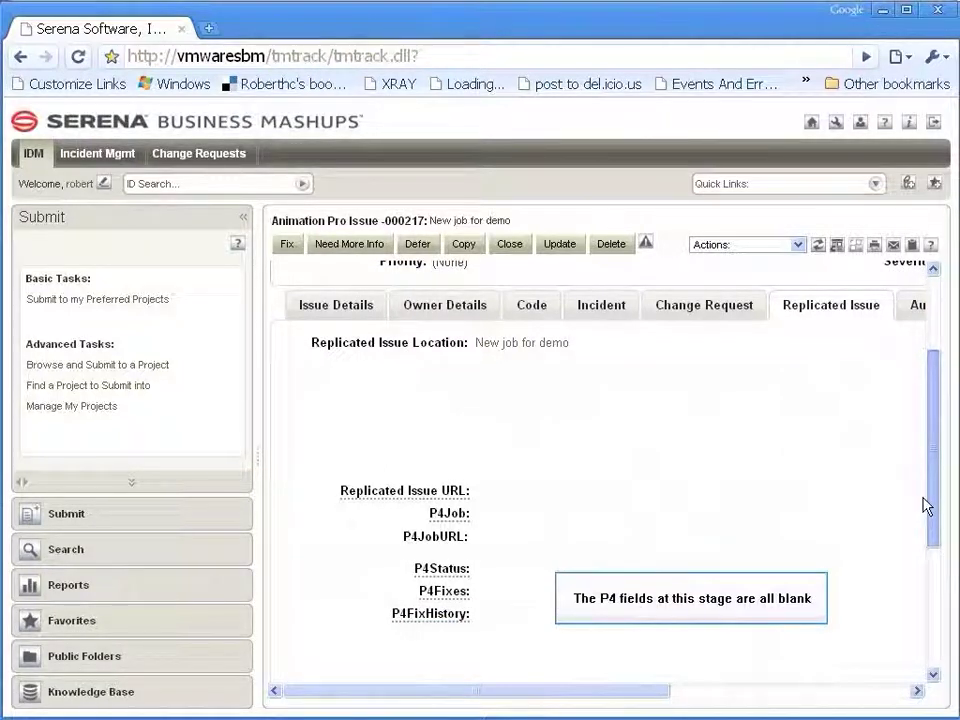
pyautogui.scroll(2, 765, 508)
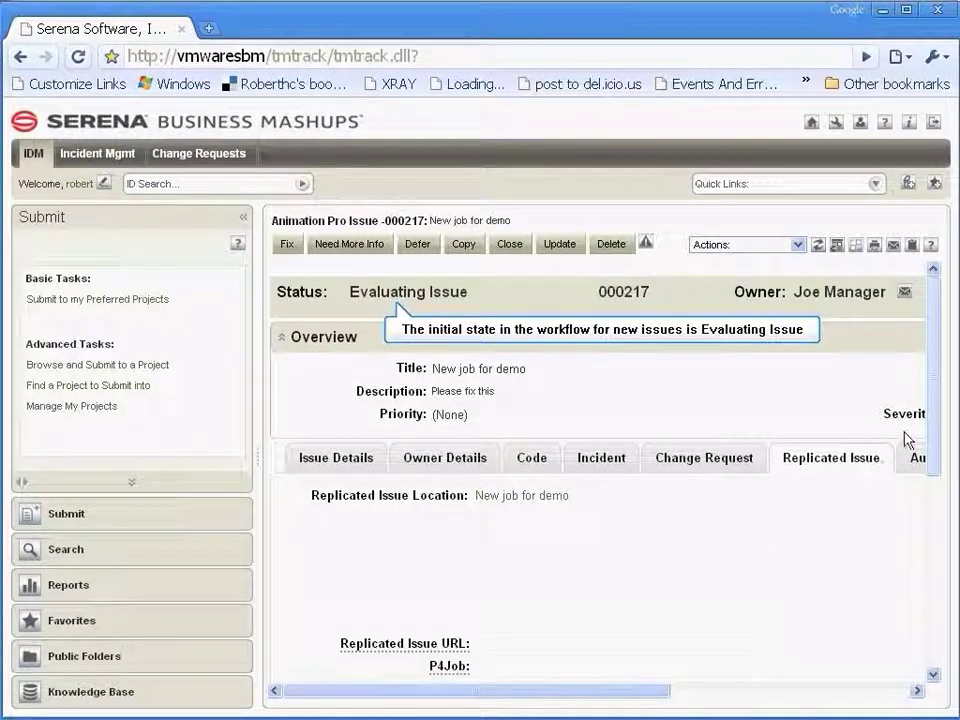
pyautogui.moveTo(934, 317); pyautogui.dragTo(940, 492)
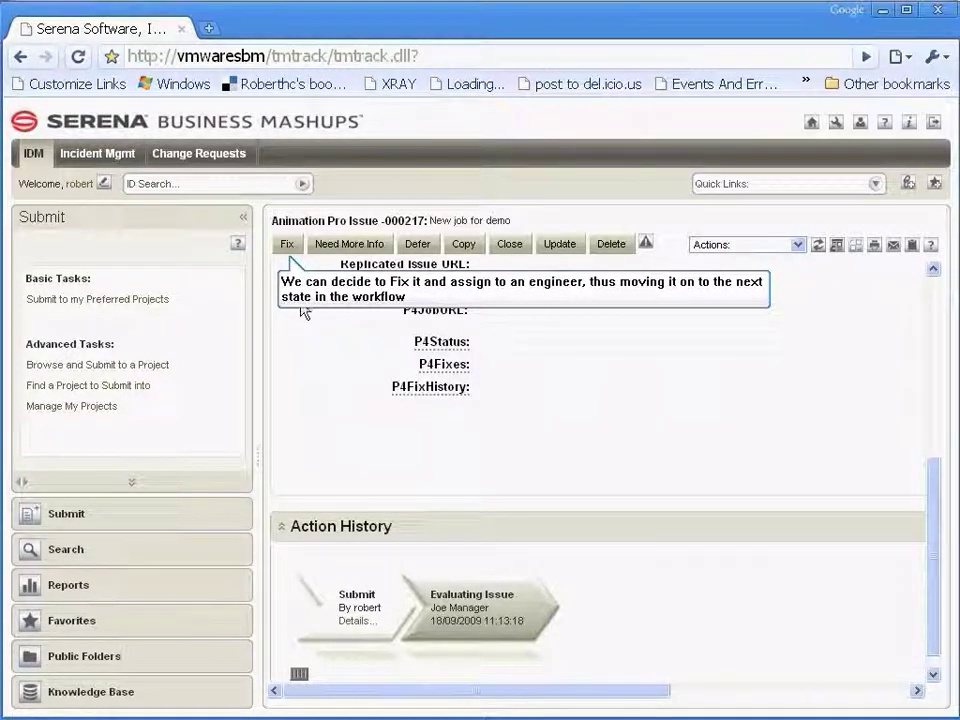
# Apply the Fix transition to the new issue, assigning an engineer as developer with priority 2 and severity Medium.
pyautogui.click(288, 245)
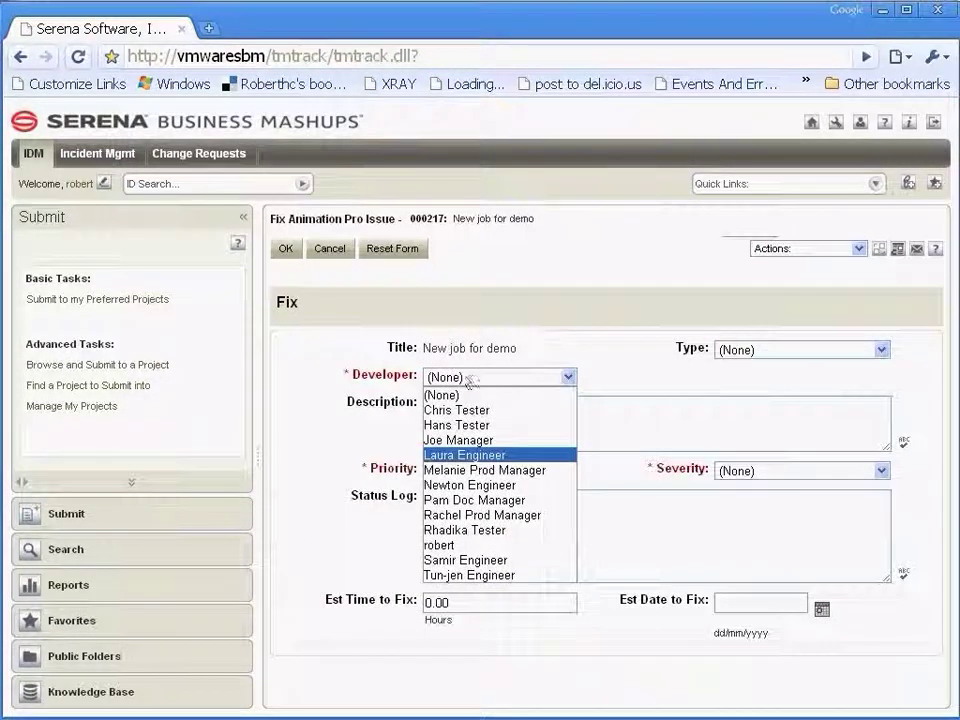
pyautogui.click(475, 456)
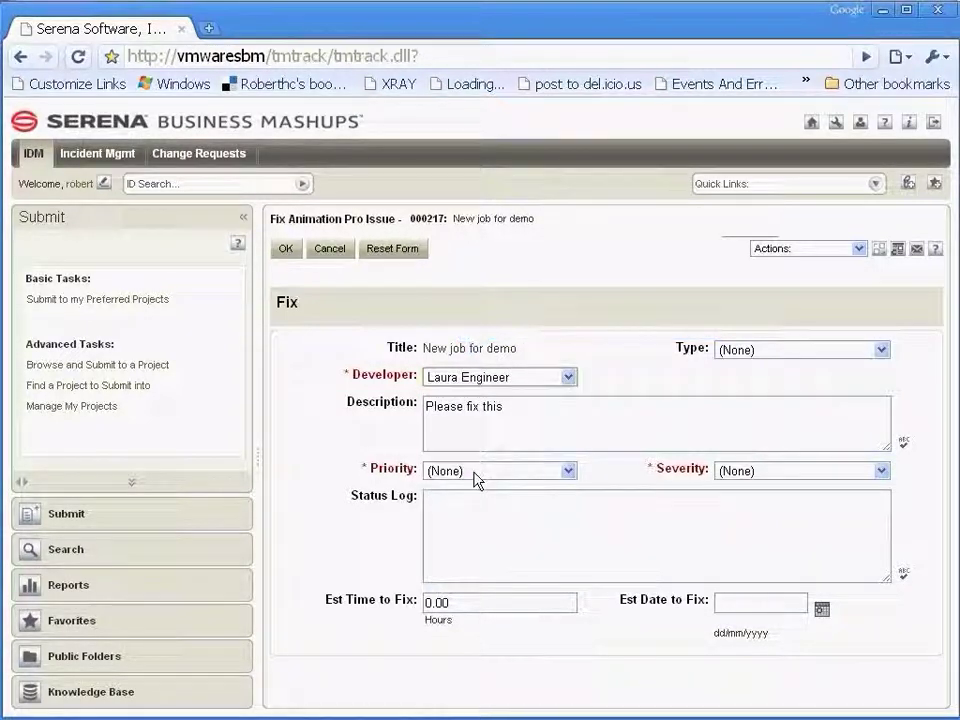
pyautogui.click(477, 475)
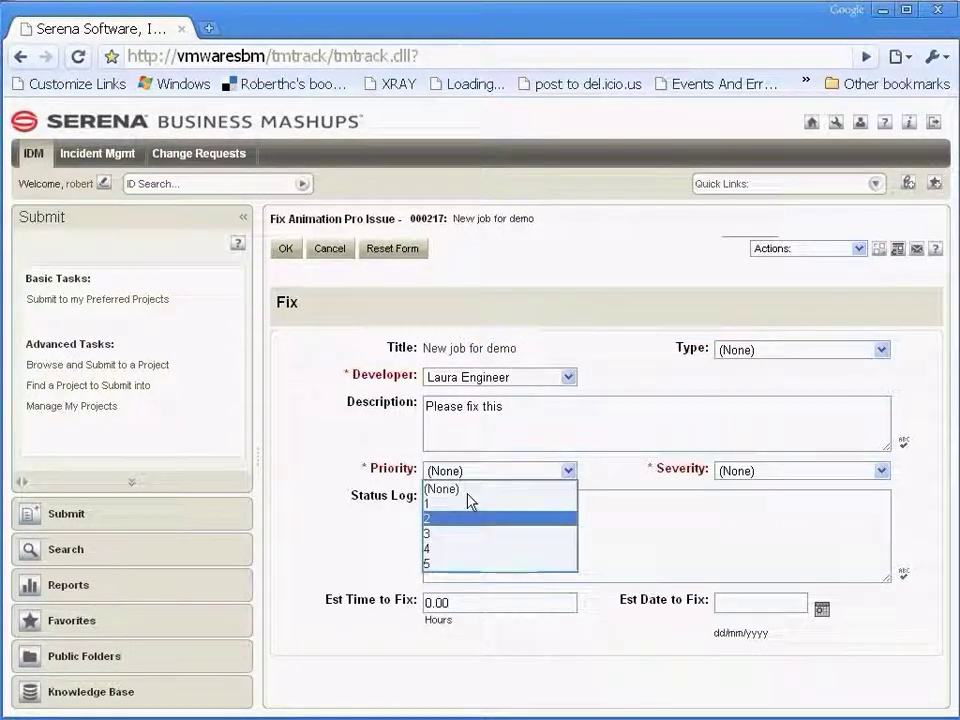
pyautogui.click(470, 520)
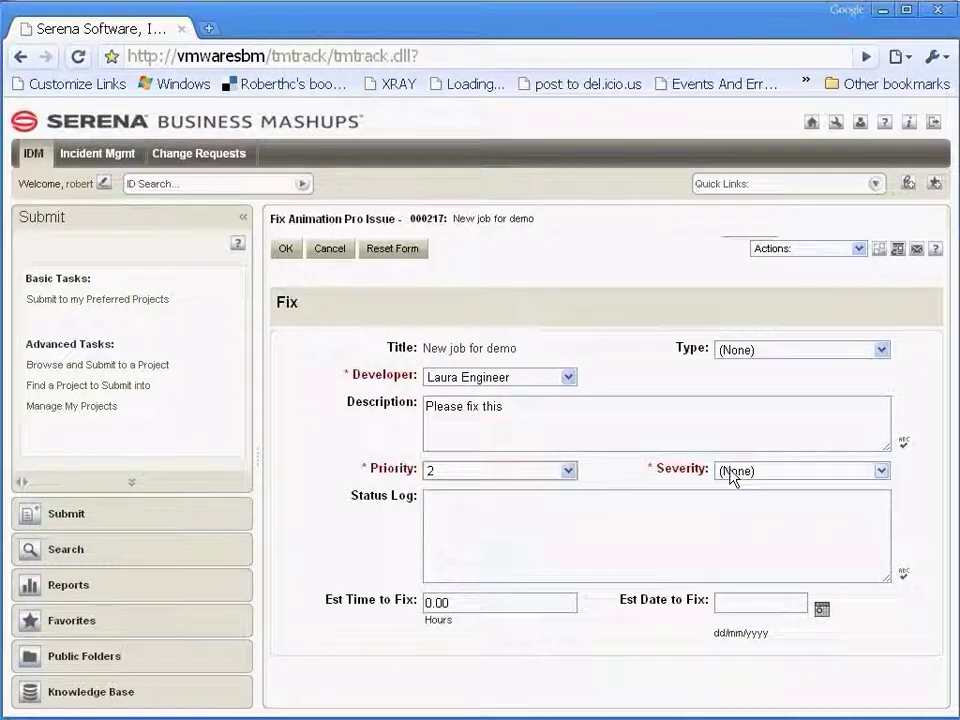
pyautogui.click(731, 472)
pyautogui.click(731, 534)
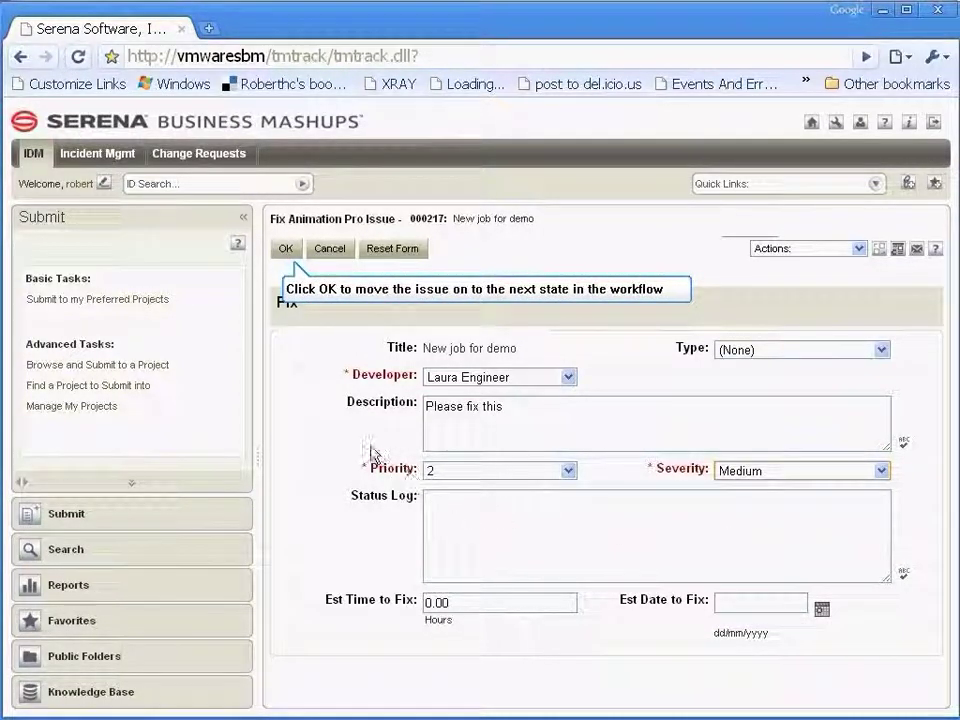
pyautogui.click(285, 249)
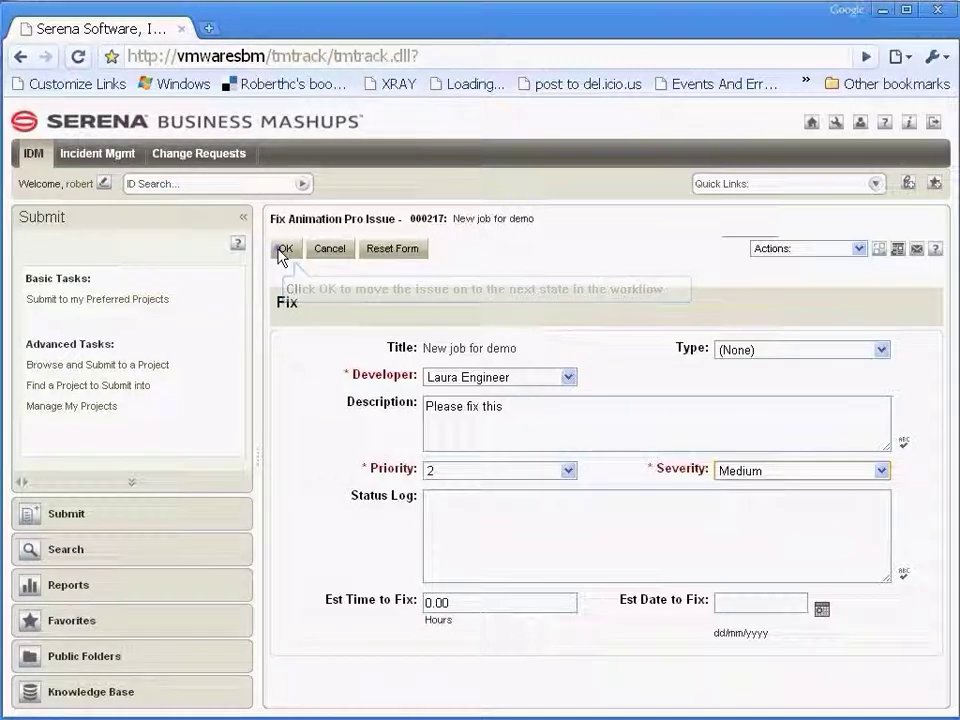
# Check the new issue's replicated P4 fields and open its linked Perforce job.
pyautogui.moveTo(934, 358); pyautogui.dragTo(934, 381)
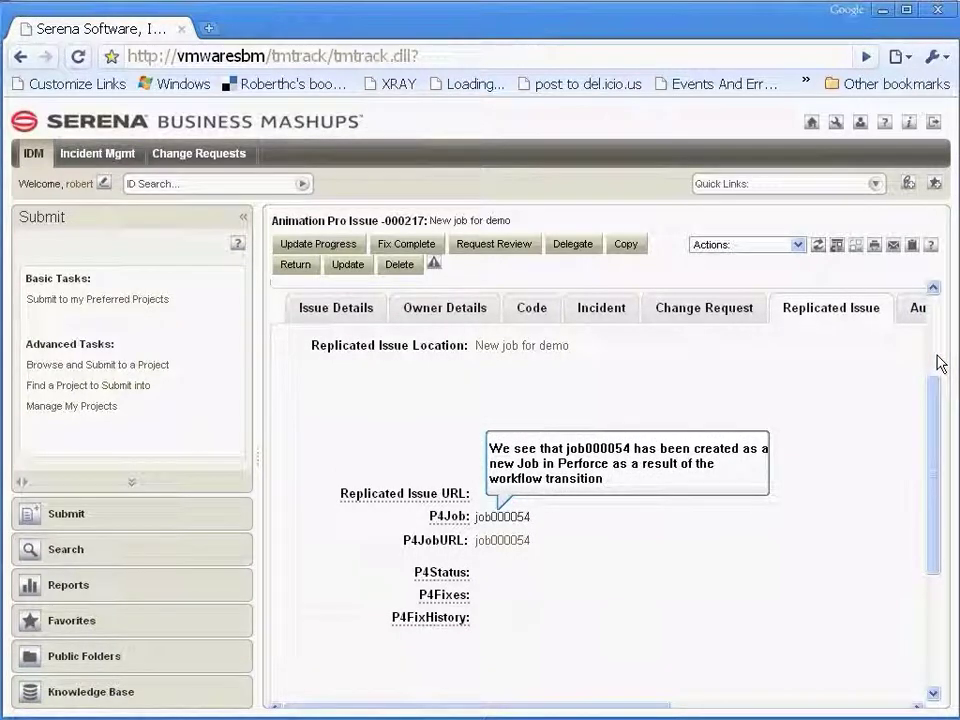
pyautogui.click(503, 545)
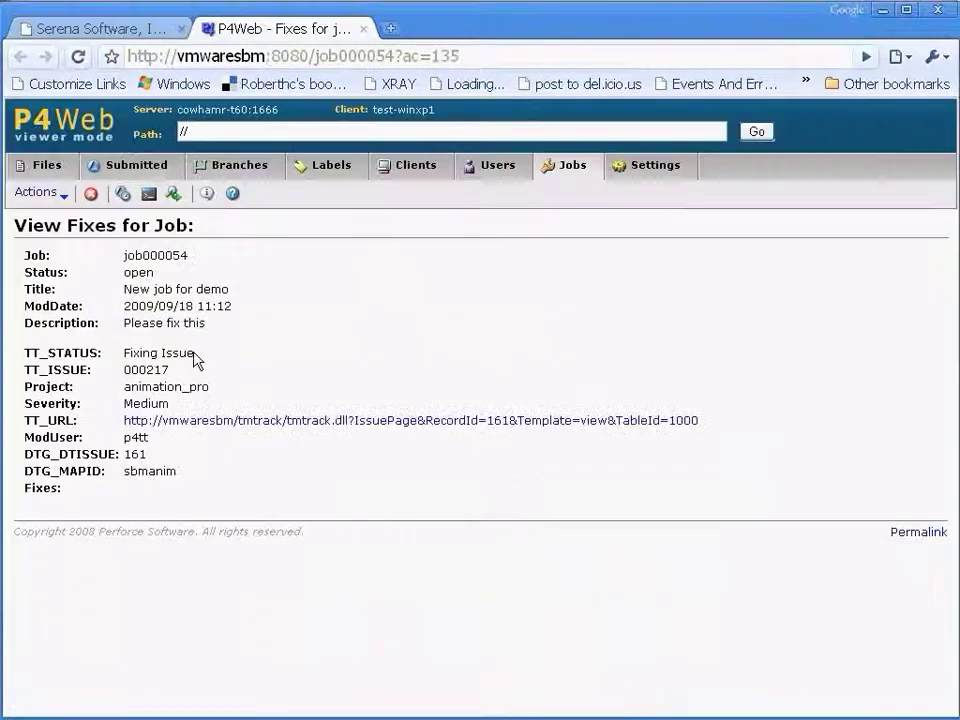